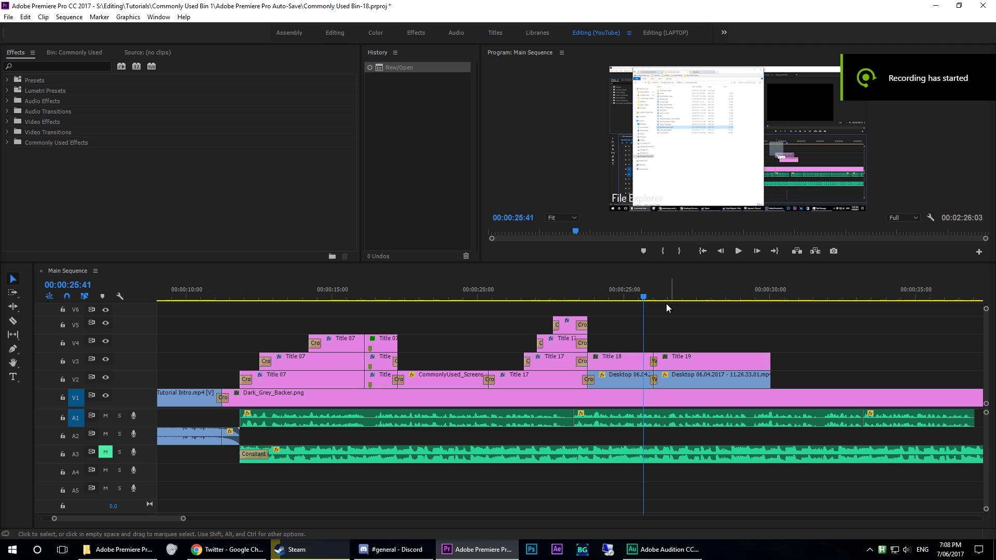
Scrub back to the Things Contained title near 00:00:24, add Title 20, and open the floating bins
mouse_move(644, 296)
mouse_down()
mouse_move(594, 294)
mouse_move(628, 291)
mouse_up()
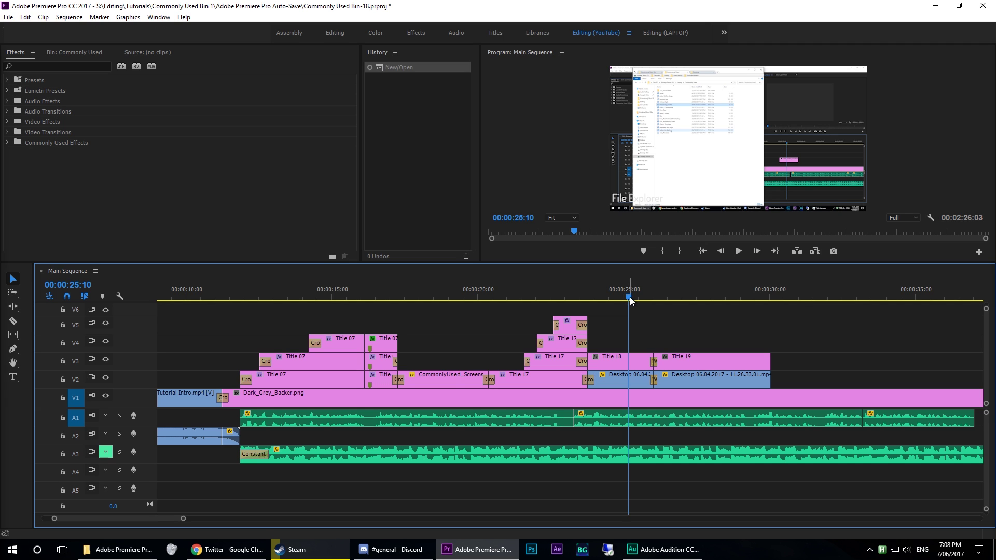
drag(627, 298, 636, 300)
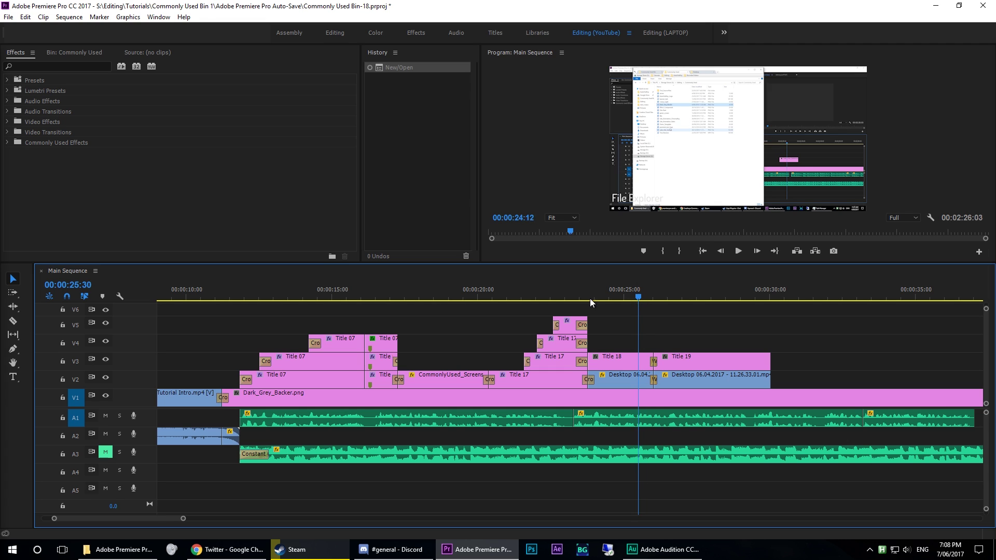
drag(638, 296, 569, 297)
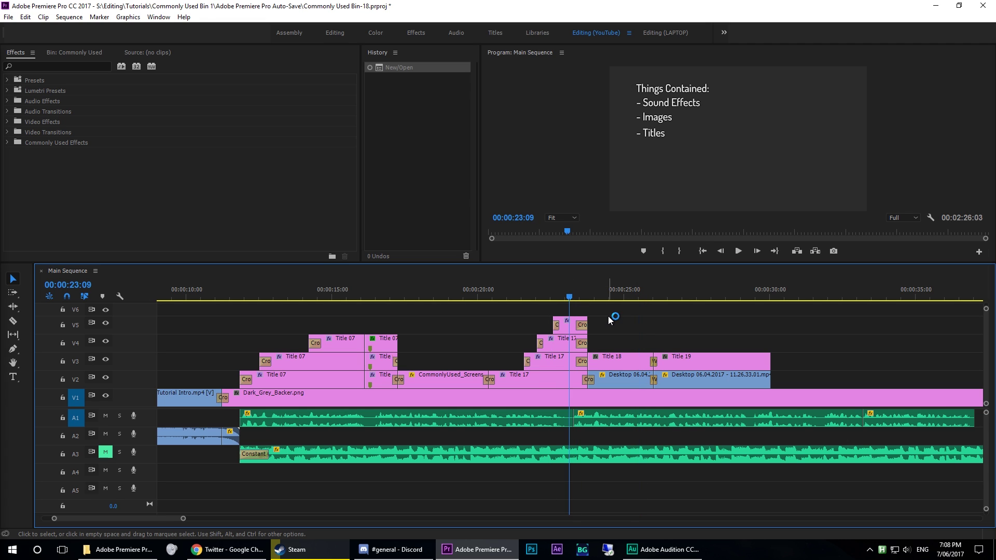
click(612, 298)
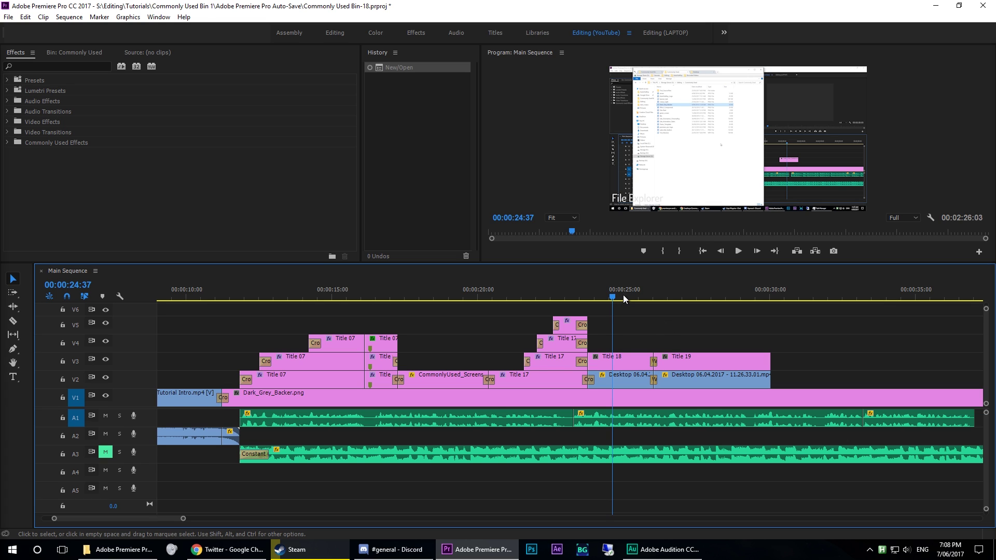
key(ctrl+t)
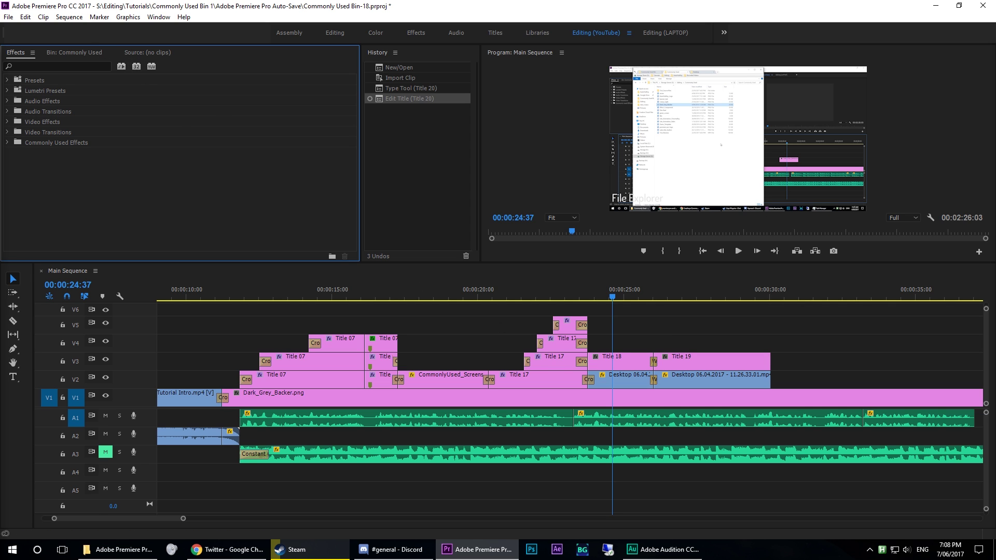
click(74, 53)
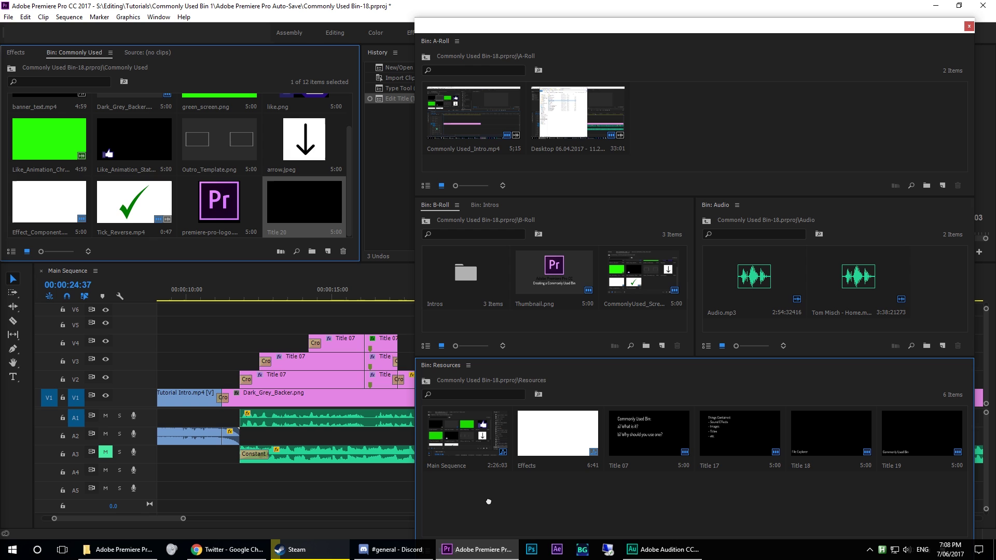
Drag Title 20 into Resources, then scrub the footage around 00:00:14:48
drag(494, 503, 516, 504)
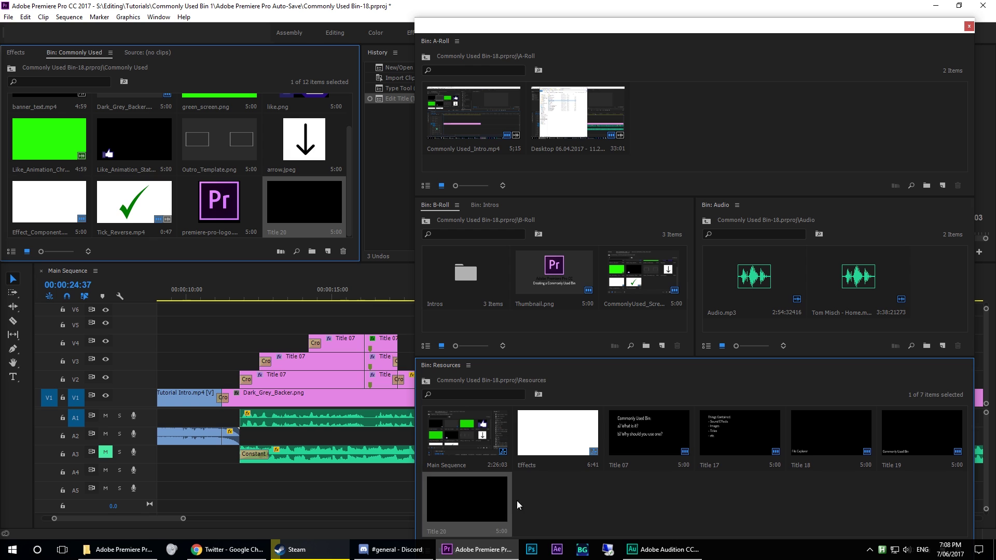
click(327, 286)
mouse_move(433, 34)
mouse_down()
mouse_move(738, 139)
mouse_move(995, 156)
mouse_up()
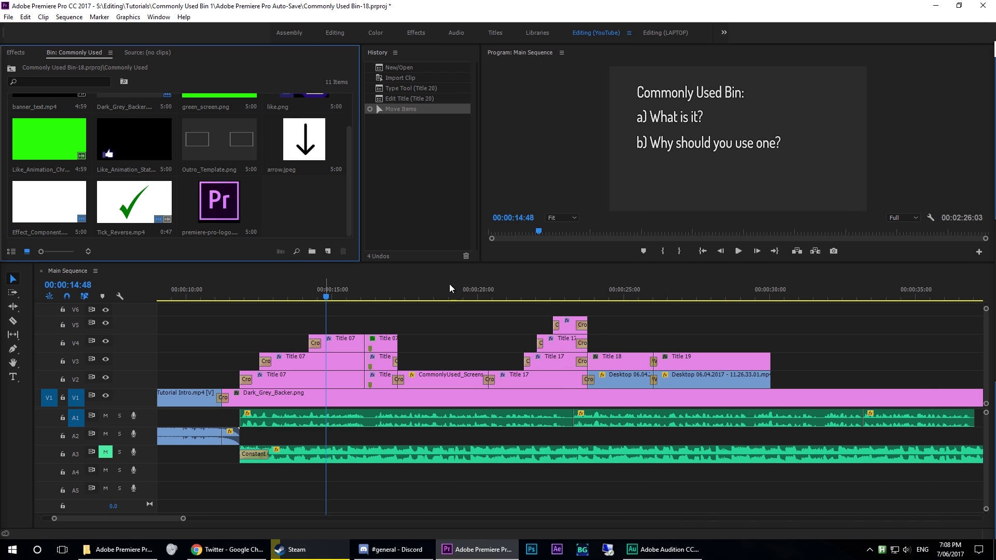
mouse_move(449, 283)
mouse_down()
mouse_move(778, 294)
mouse_move(560, 324)
mouse_up()
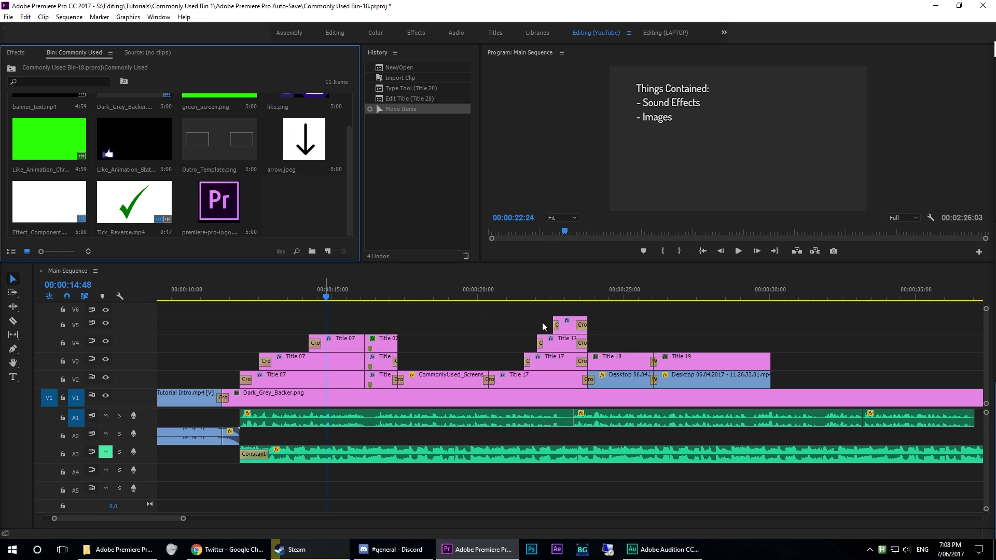
key(ctrl+shift+Escape)
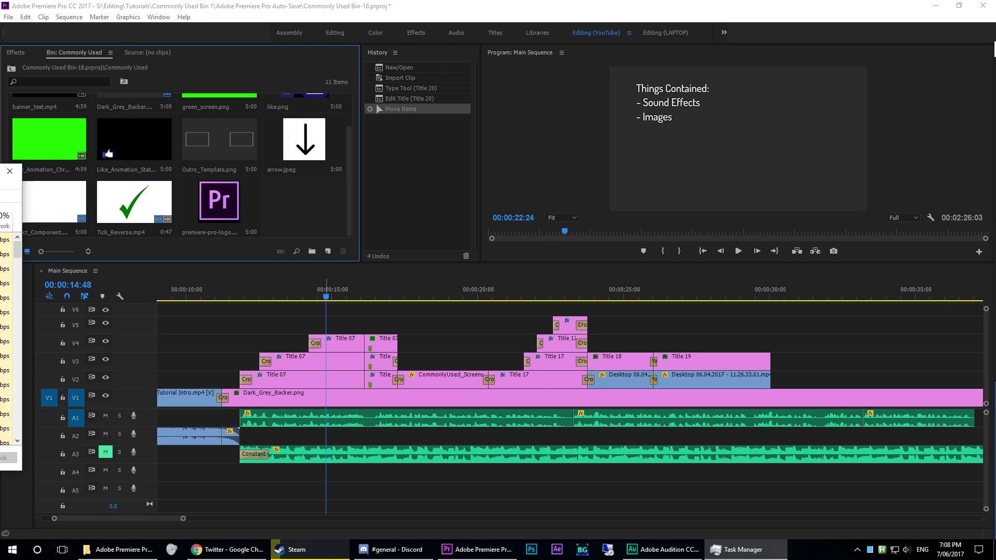
drag(4, 170, 311, 146)
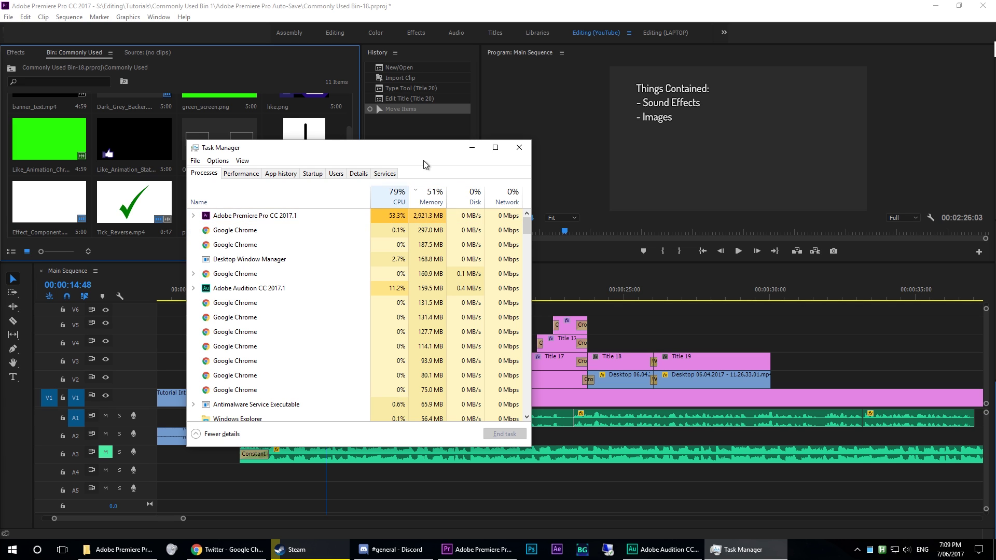
click(471, 147)
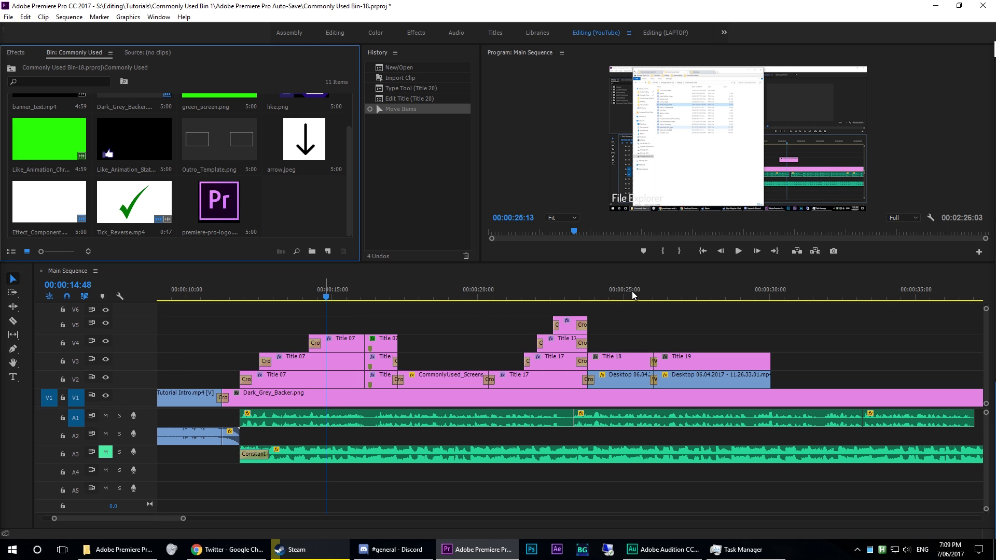
key(j)
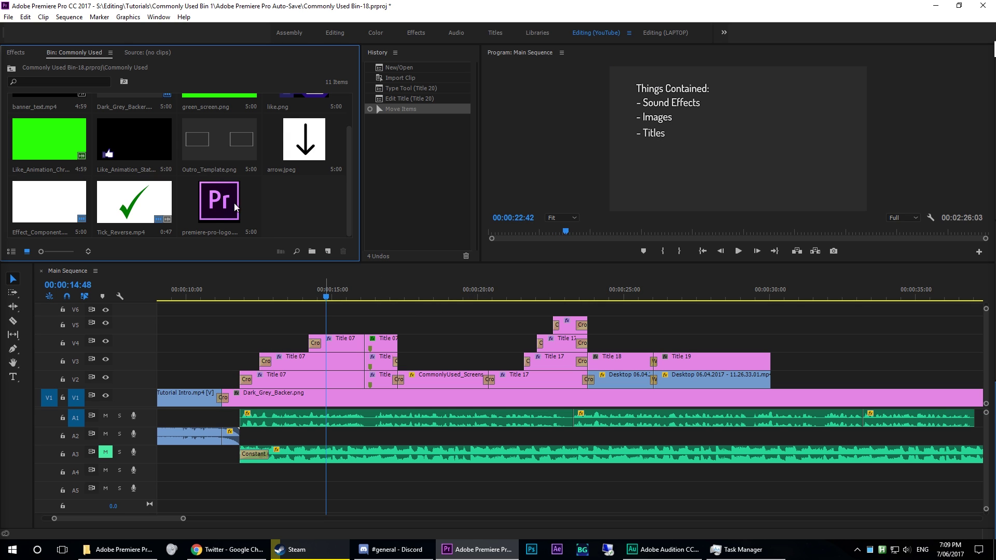
Browse the Sequence menu, scrub the Program monitor back to 24:32, and reposition the floating bins
click(70, 17)
click(512, 293)
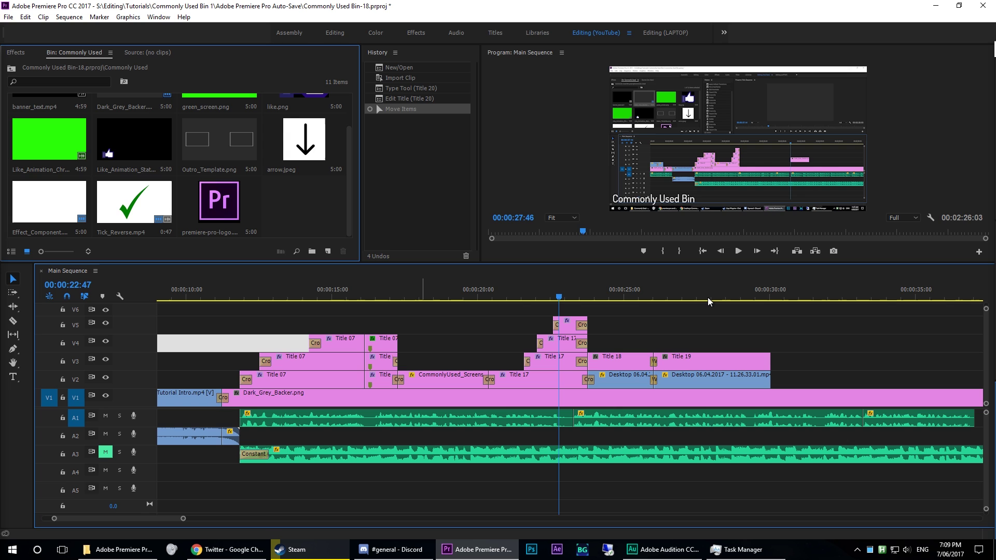
drag(707, 298, 612, 296)
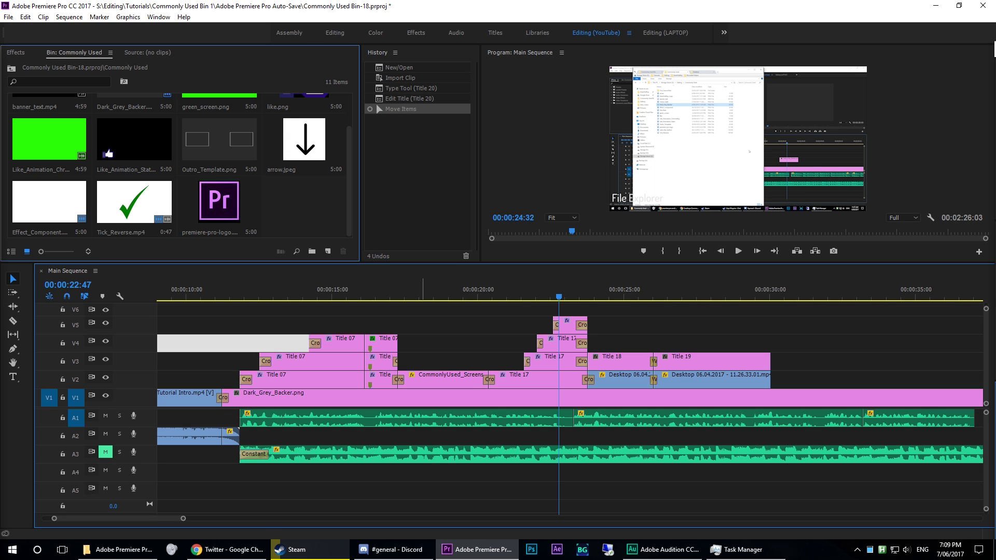
mouse_move(587, 173)
mouse_down()
mouse_move(447, 15)
mouse_move(424, 25)
mouse_up()
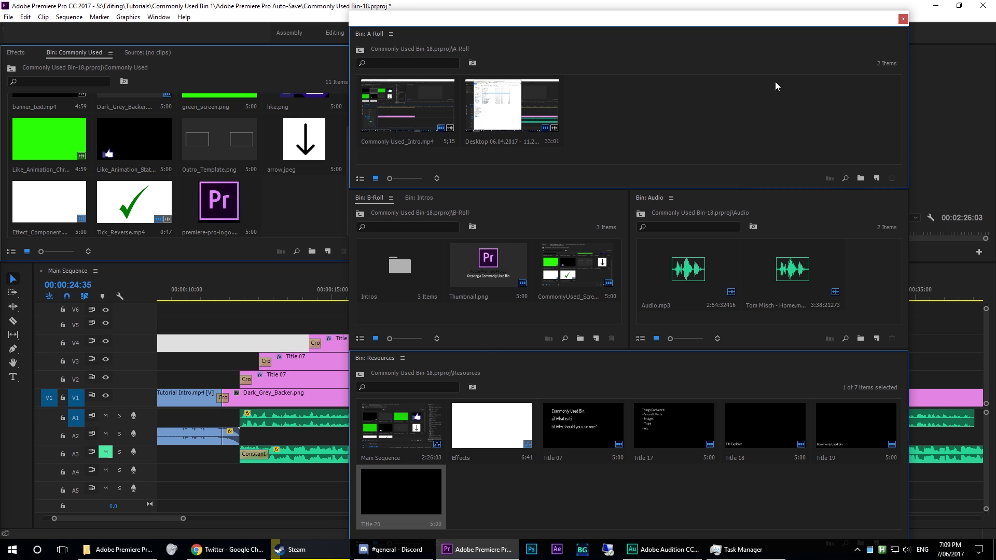
Close the floating bins window and reopen 'Commonly Used Bin-18' from the Auto-Save folder
click(903, 20)
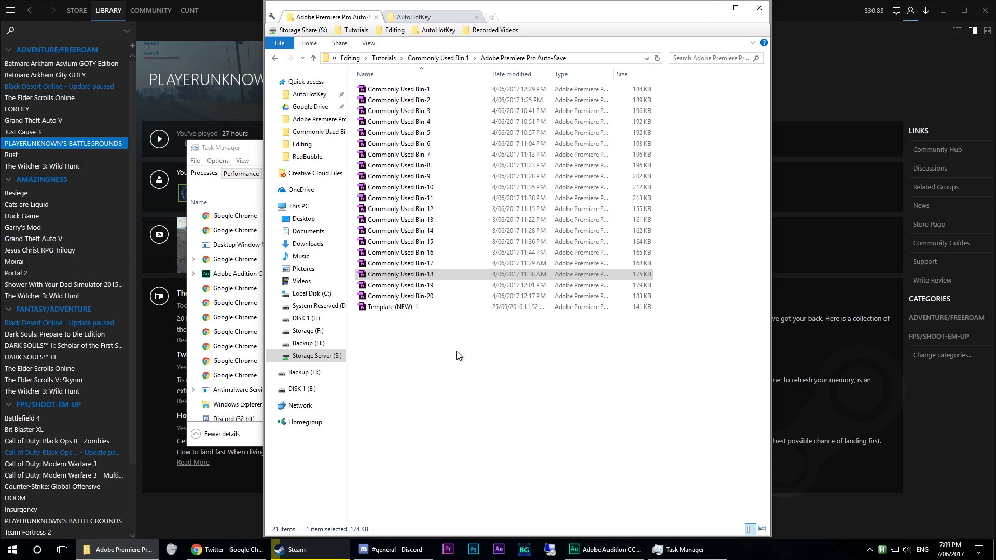
double_click(422, 276)
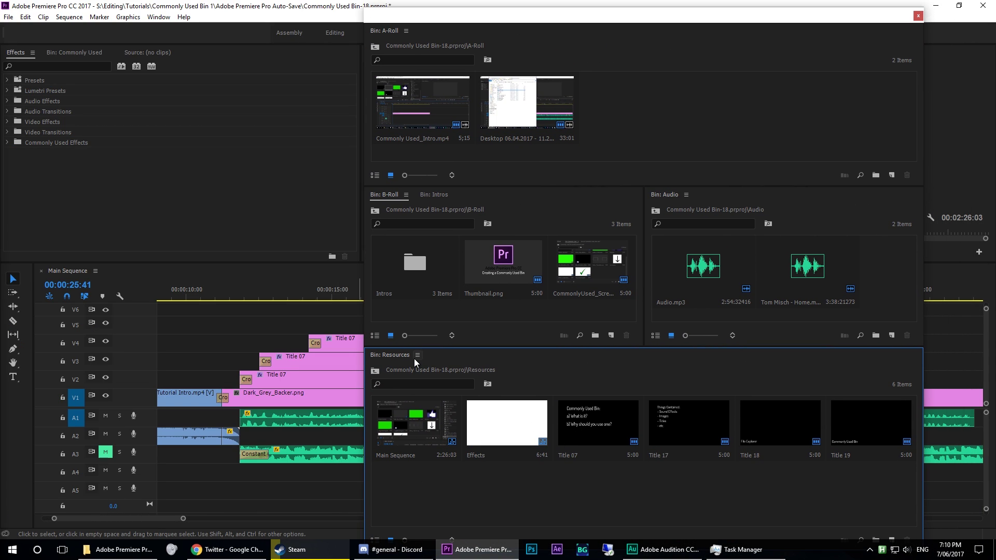
Check the Resources bin's panel options and move the playhead to about 14 seconds
click(416, 357)
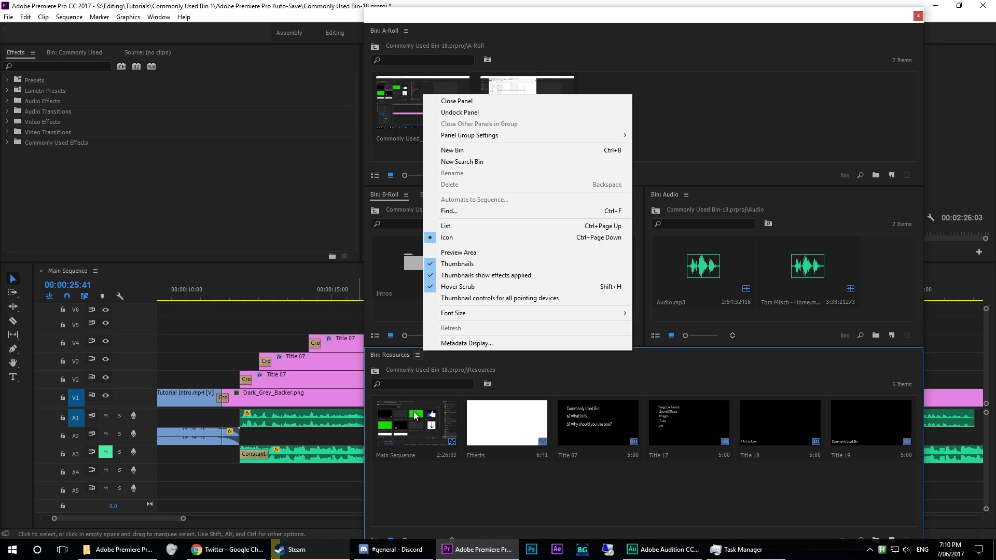
click(532, 356)
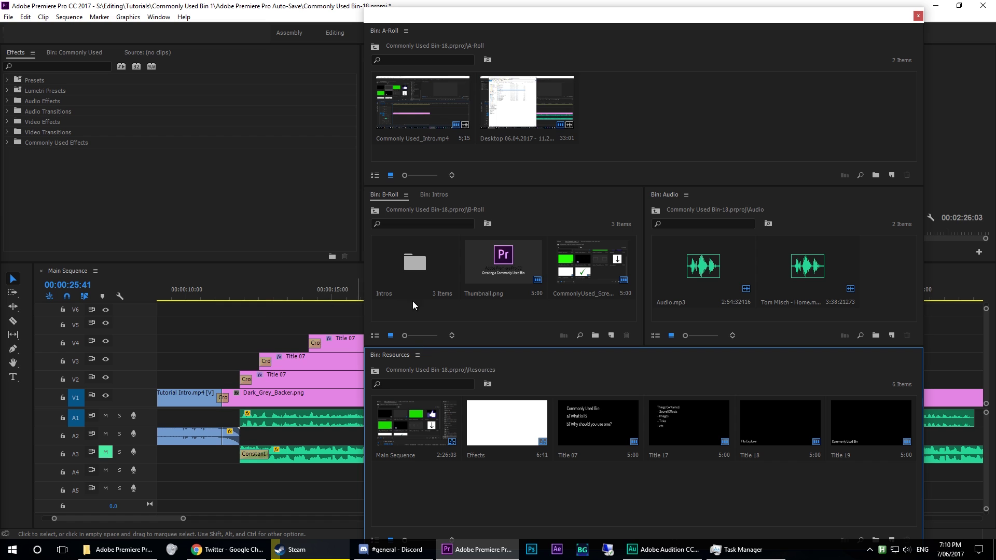
drag(312, 297, 266, 304)
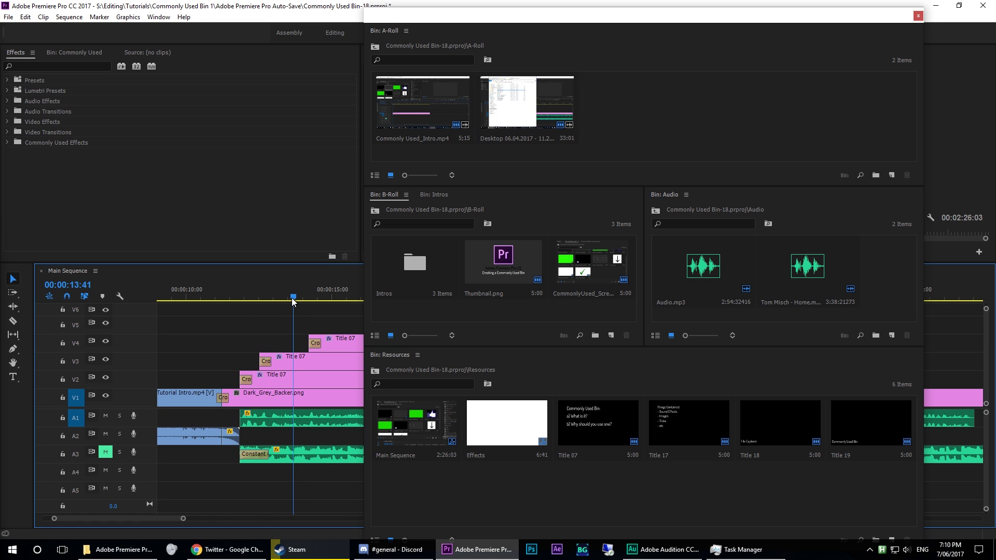
click(69, 53)
click(14, 53)
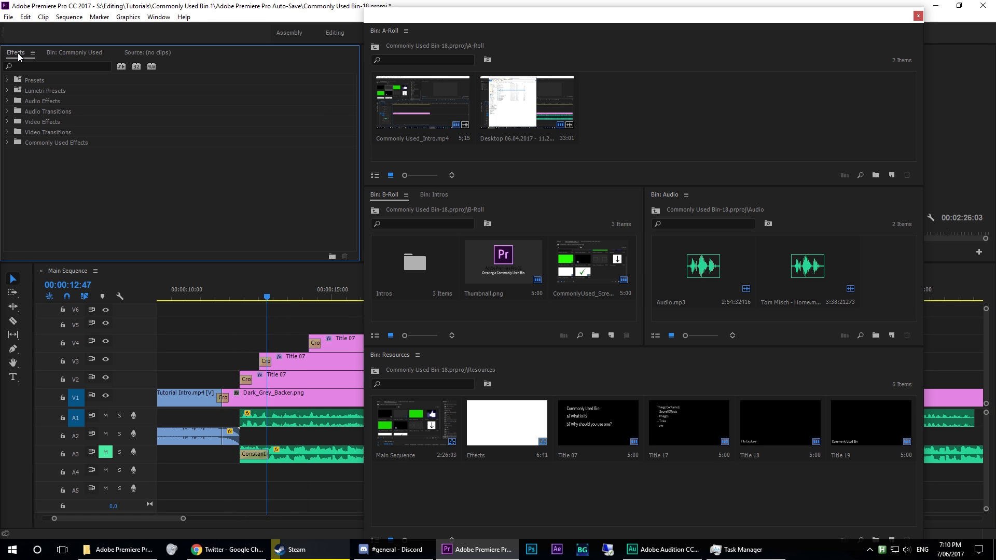
drag(311, 295, 304, 294)
Close the Resources bin panel with Close Panel from its panel menu
click(381, 445)
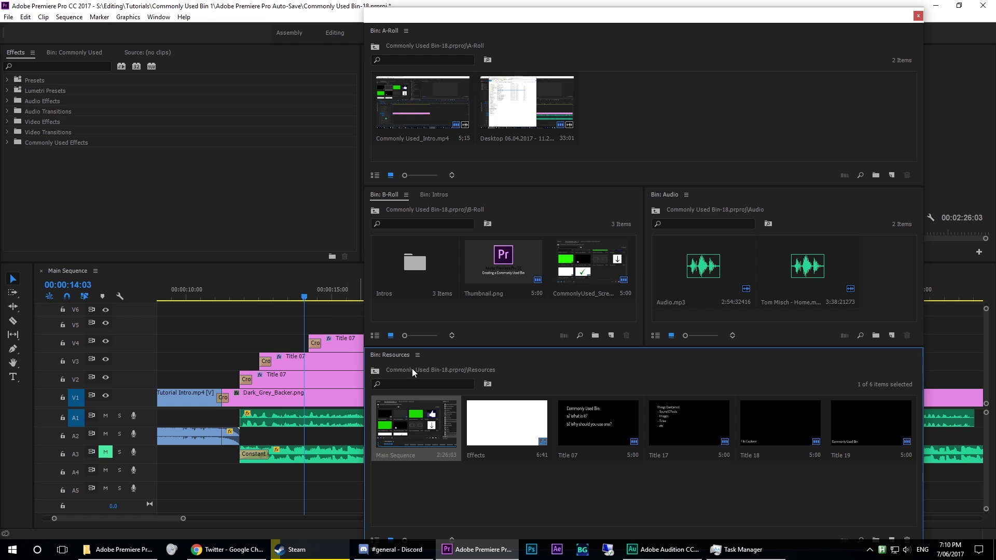
click(442, 495)
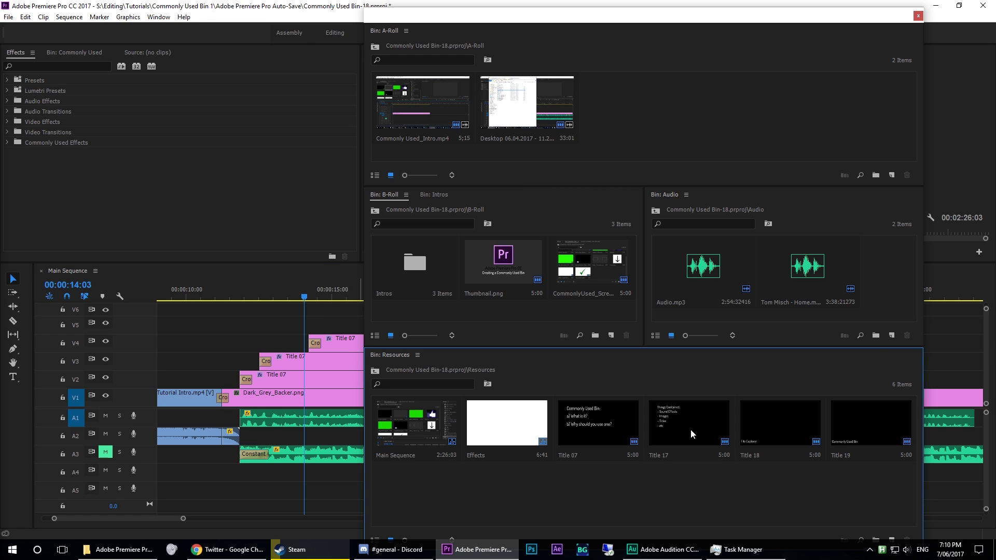
click(416, 355)
click(471, 101)
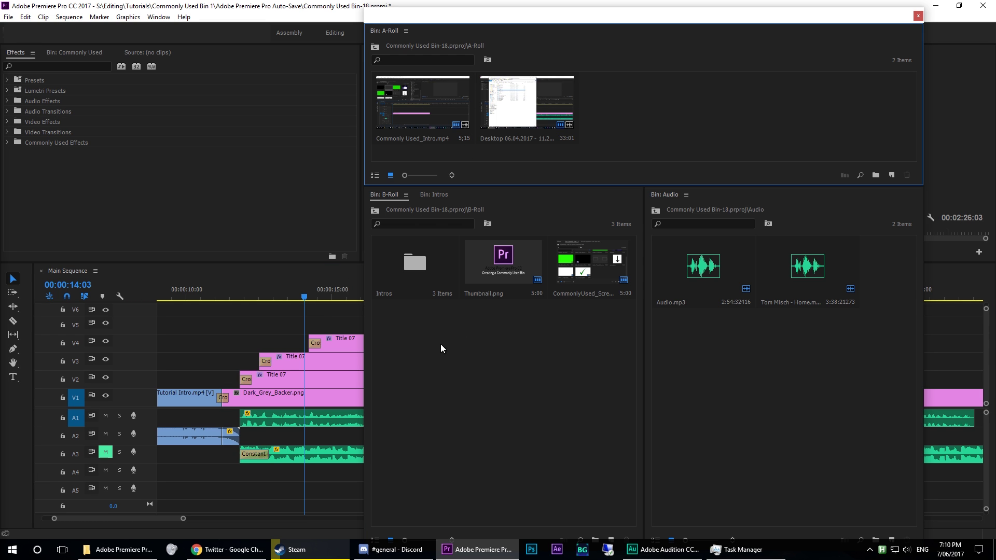
From the project root, open Resources as a floating bin and dock it below B-Roll and Audio
click(374, 211)
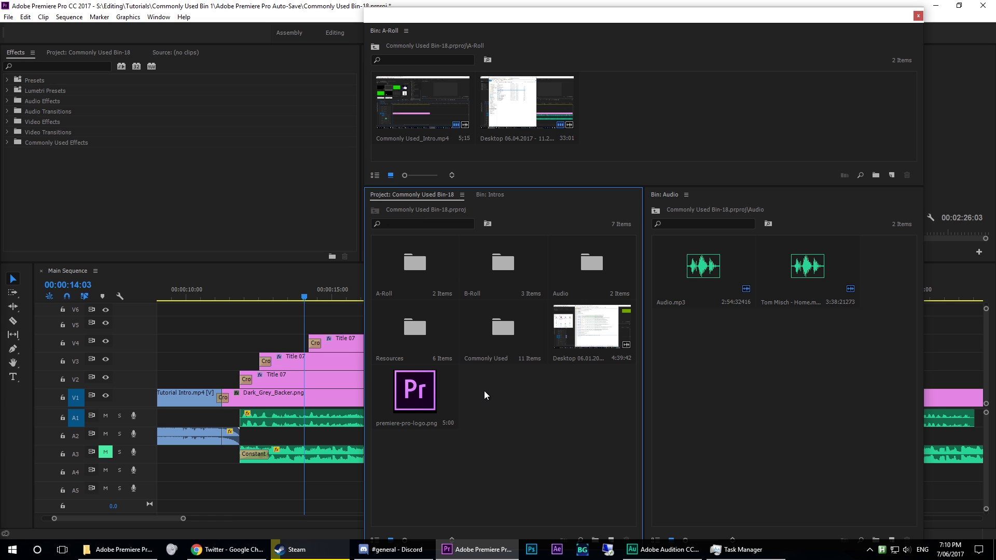
double_click(401, 330)
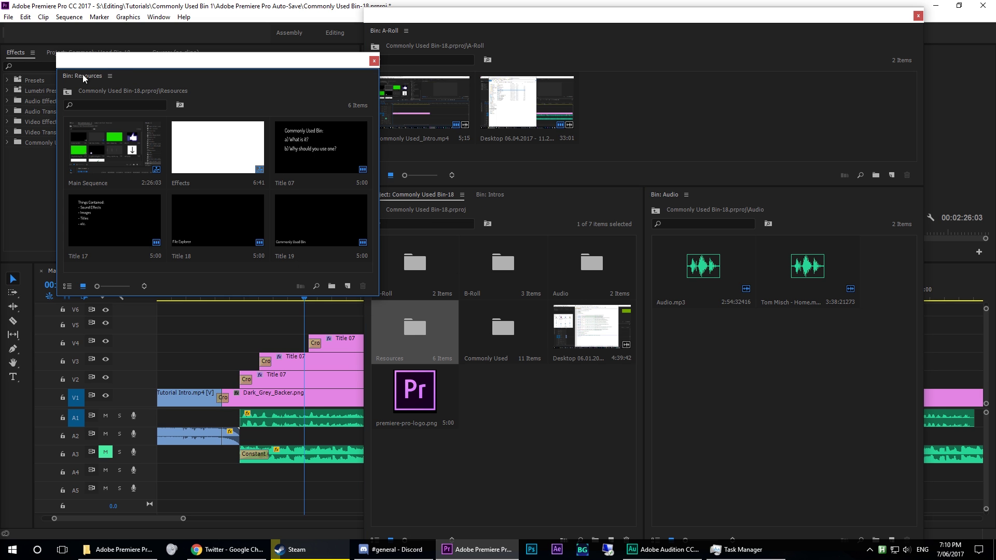
mouse_move(83, 75)
mouse_down()
mouse_move(591, 488)
mouse_move(615, 537)
mouse_up()
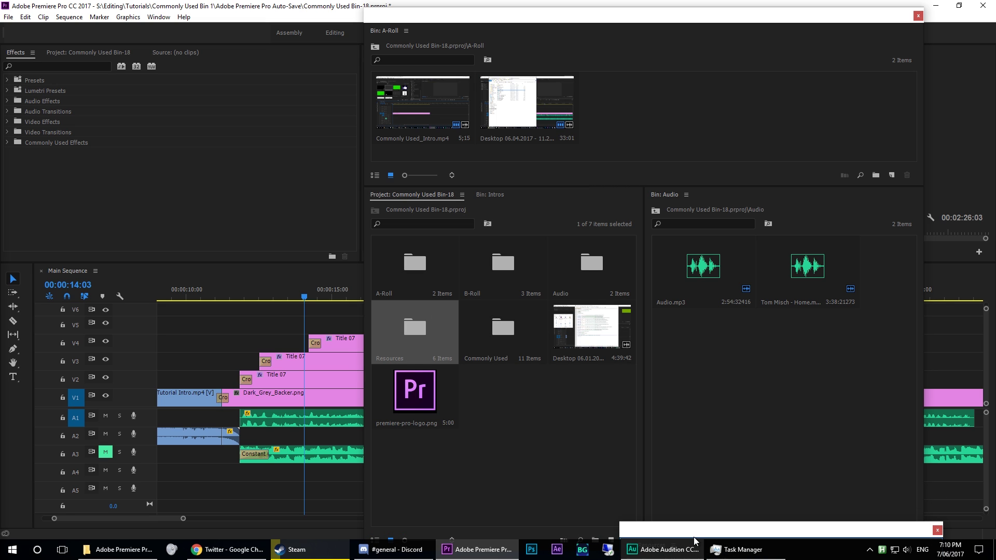
mouse_move(694, 535)
mouse_down()
mouse_move(151, 165)
mouse_move(116, 165)
mouse_move(610, 536)
mouse_up()
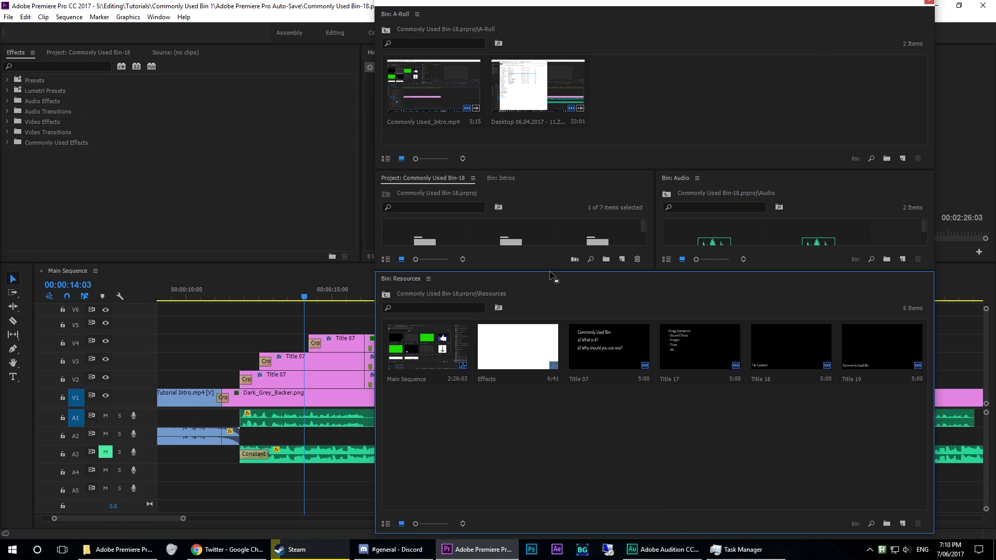
mouse_move(532, 4)
mouse_down()
mouse_move(599, 78)
mouse_move(798, 52)
mouse_up()
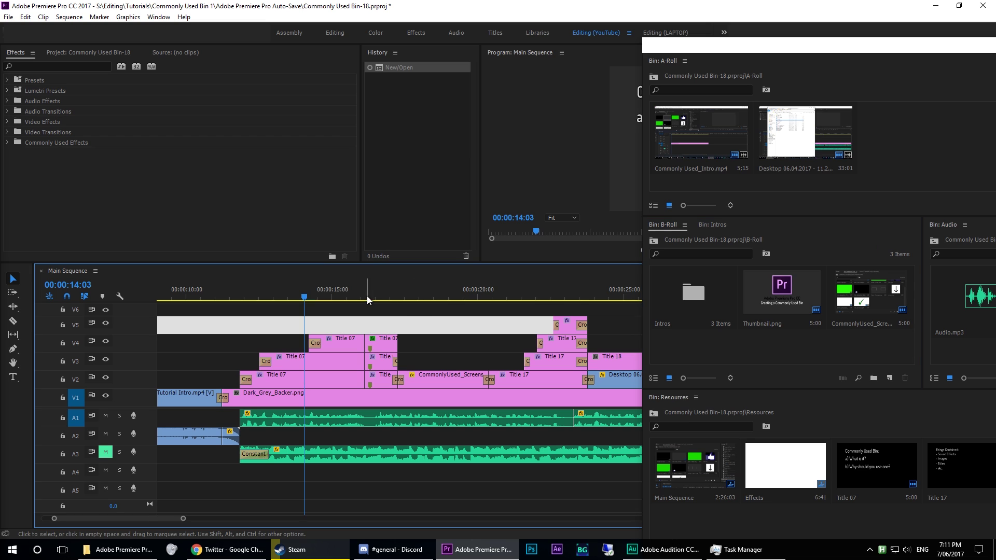
With the playhead near 16 seconds, create a new Legacy Title, Title 20
click(382, 296)
key(ctrl+t)
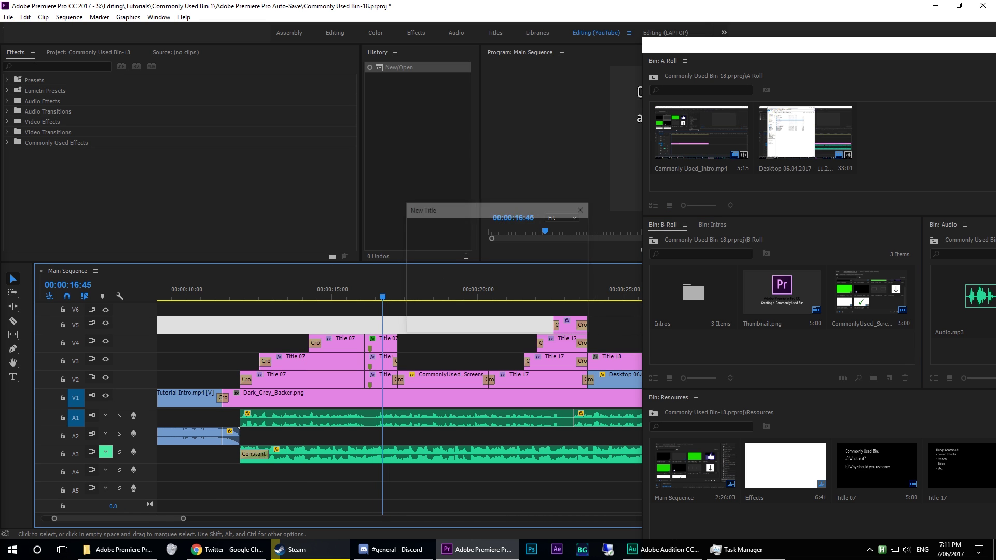
click(61, 52)
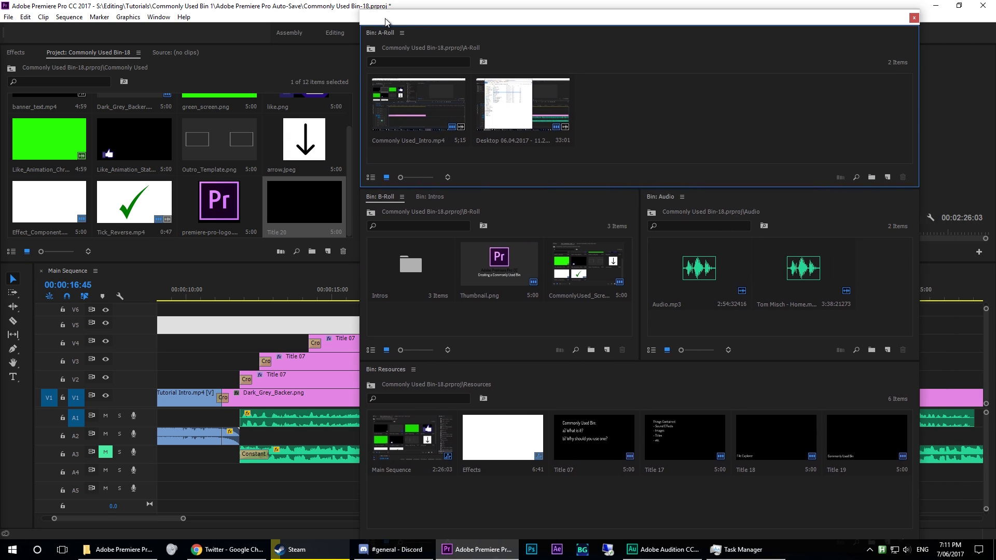
Drag Title 20 into the Resources bin and return the playhead to about 14 seconds
drag(657, 54, 432, 21)
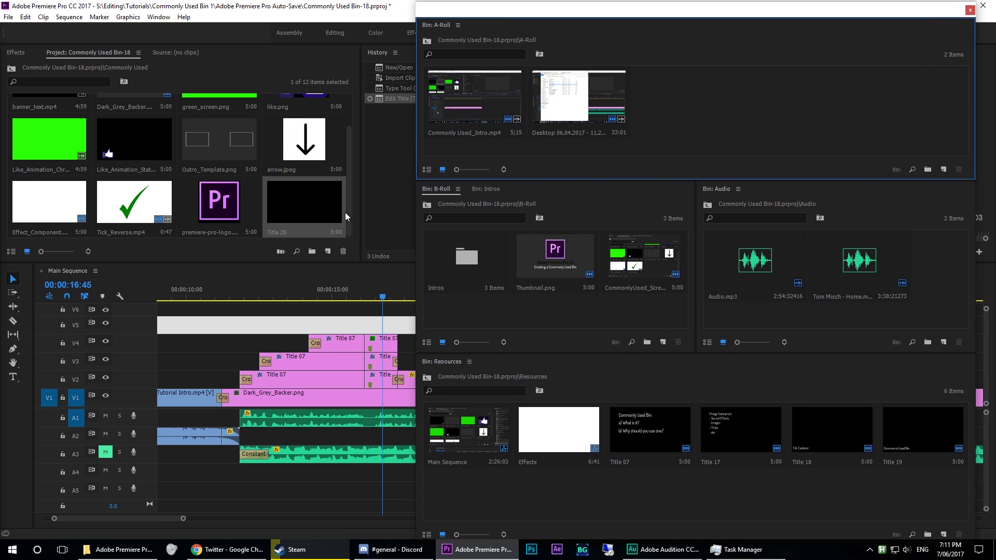
drag(344, 212, 591, 494)
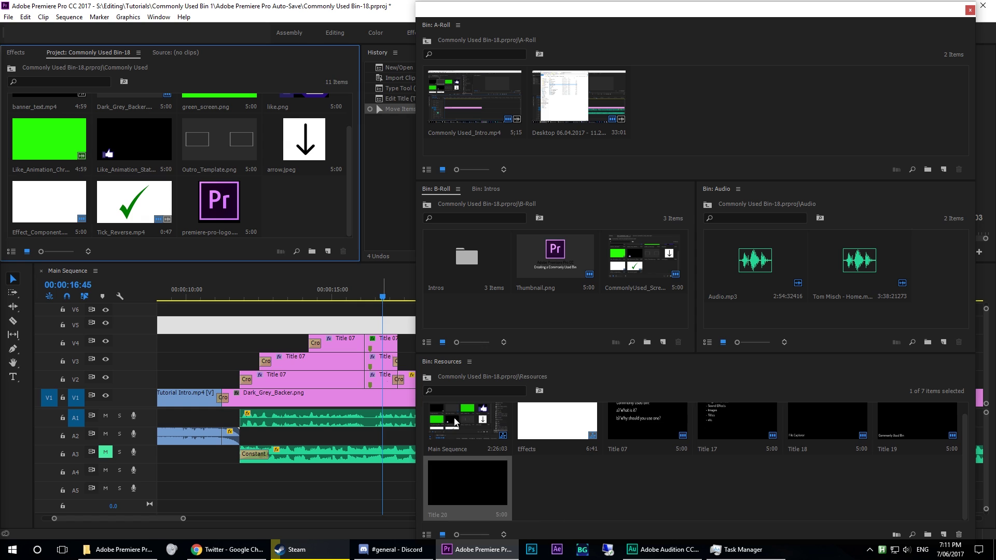
drag(302, 292, 321, 293)
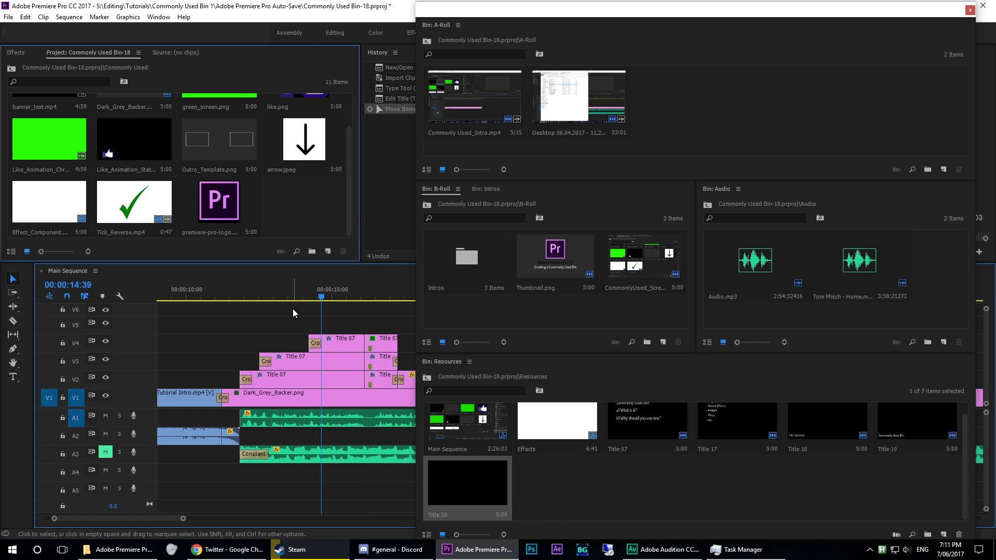
Hide the floating bins with Ctrl+W and park the playhead just past 21 seconds
key(ctrl+w)
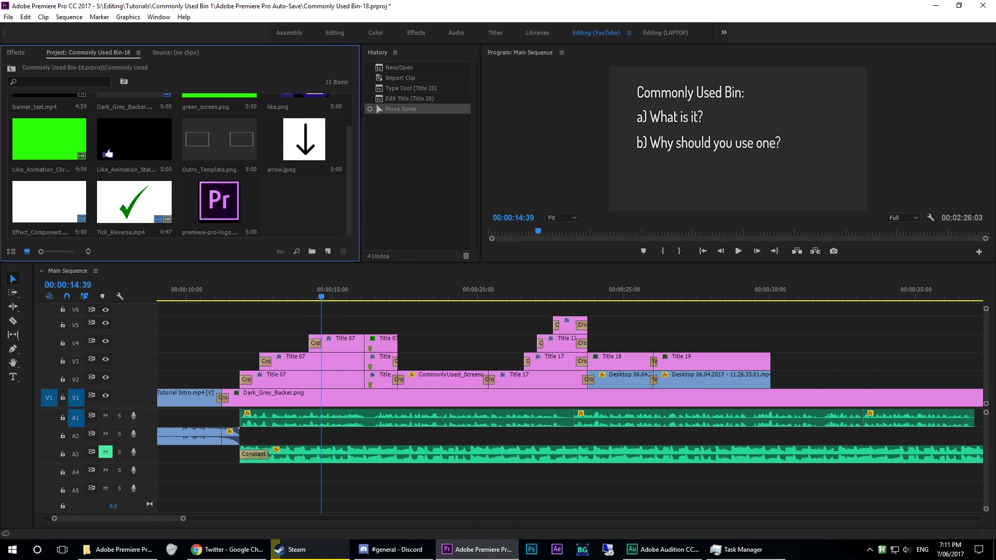
click(527, 296)
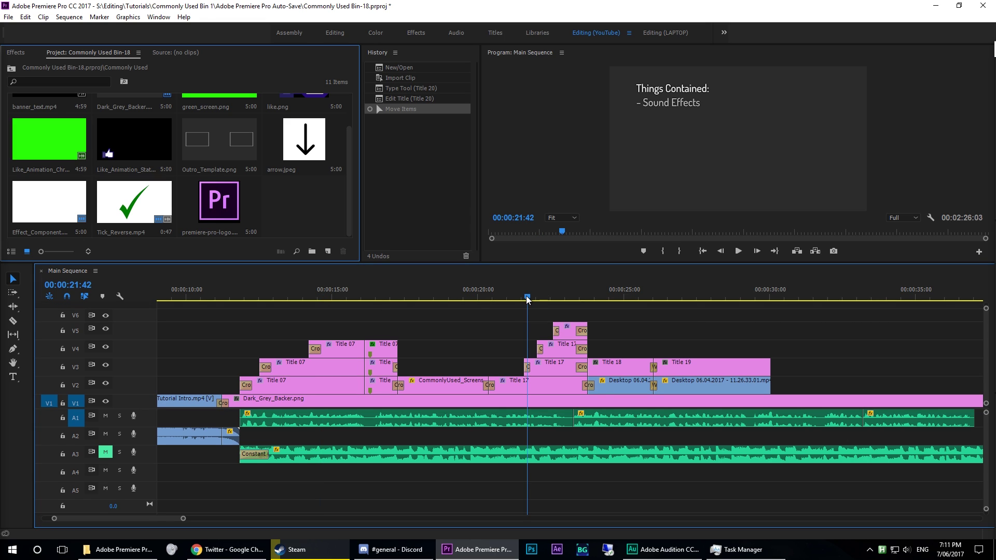
drag(526, 296, 509, 297)
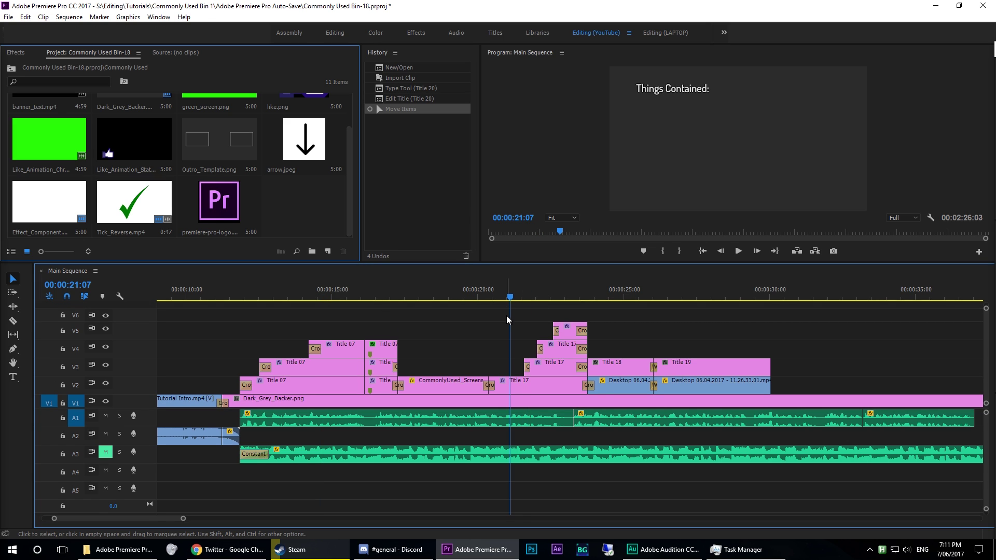